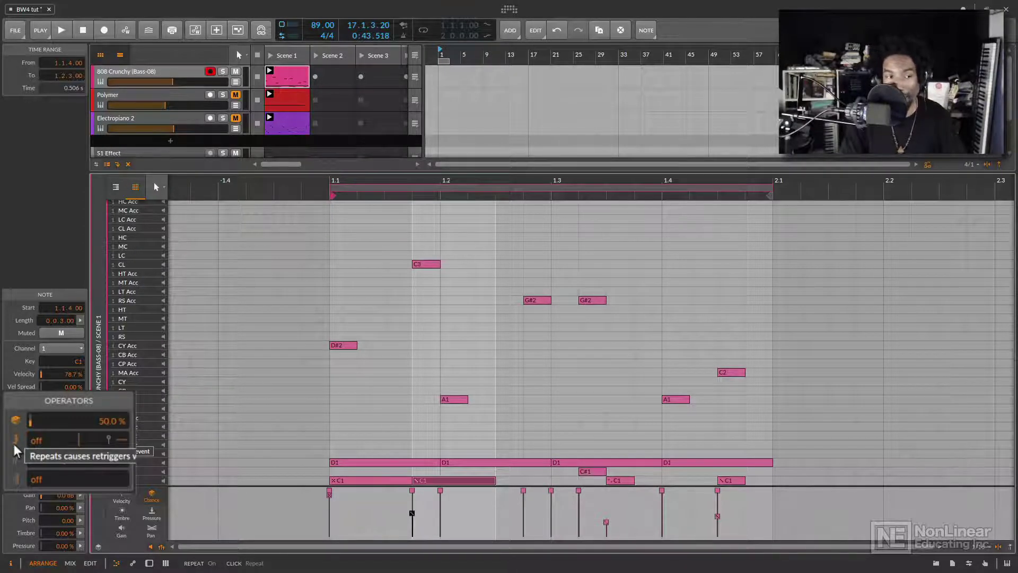
Step: Select the first closed hi-hat D1 note at 1.1 and play back the drum clip
click(358, 463)
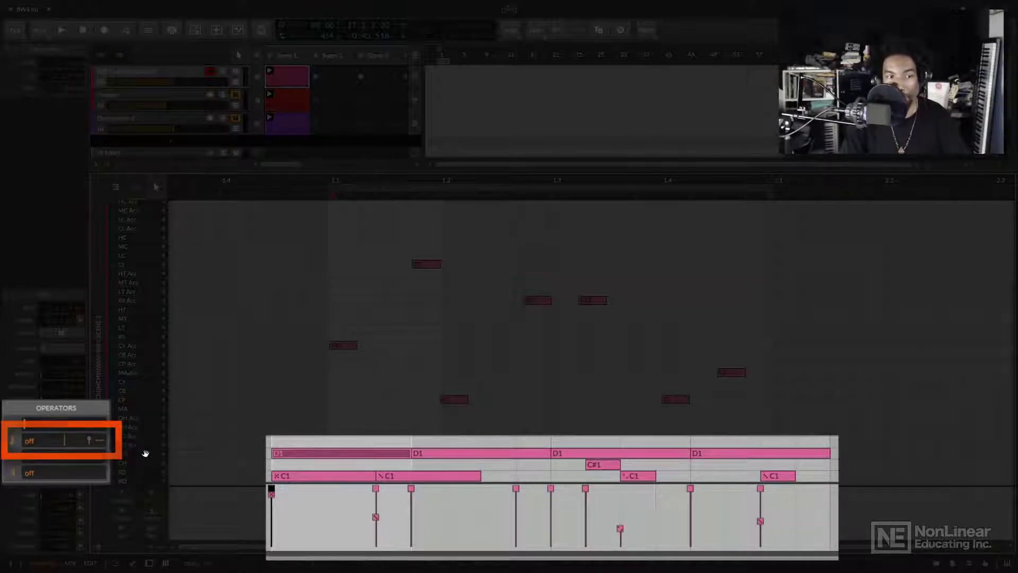
click(267, 72)
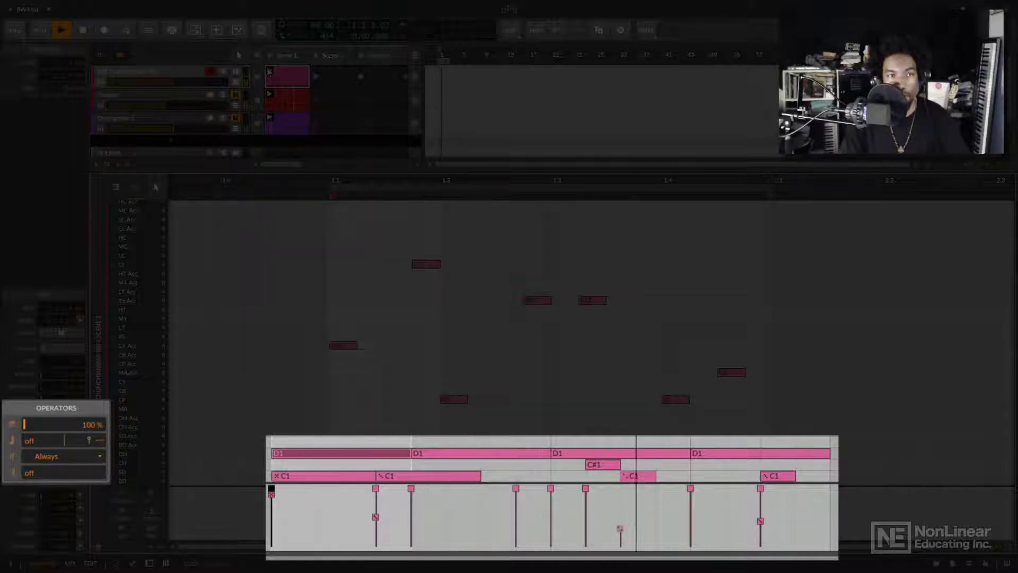
key(space)
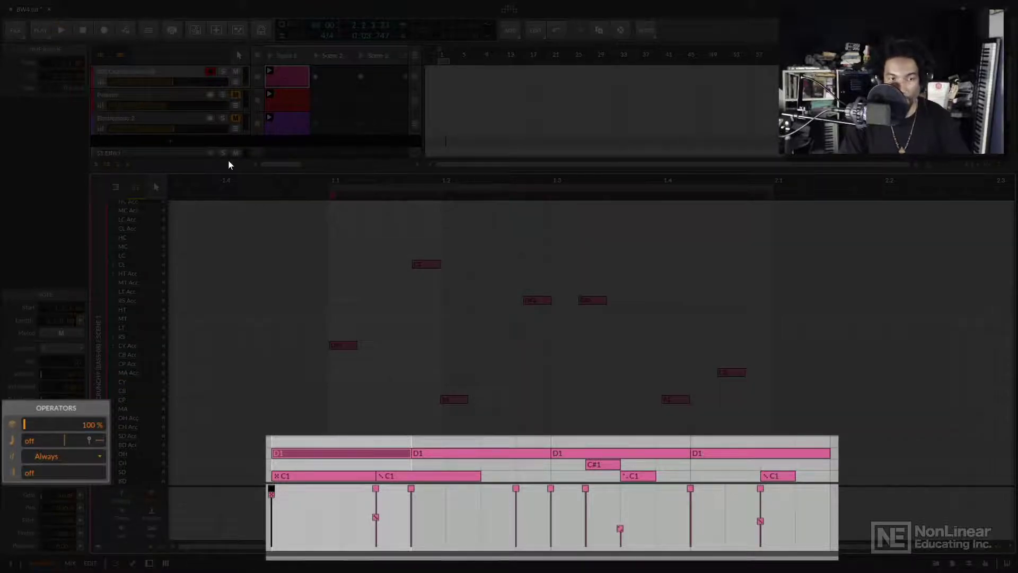
key(d)
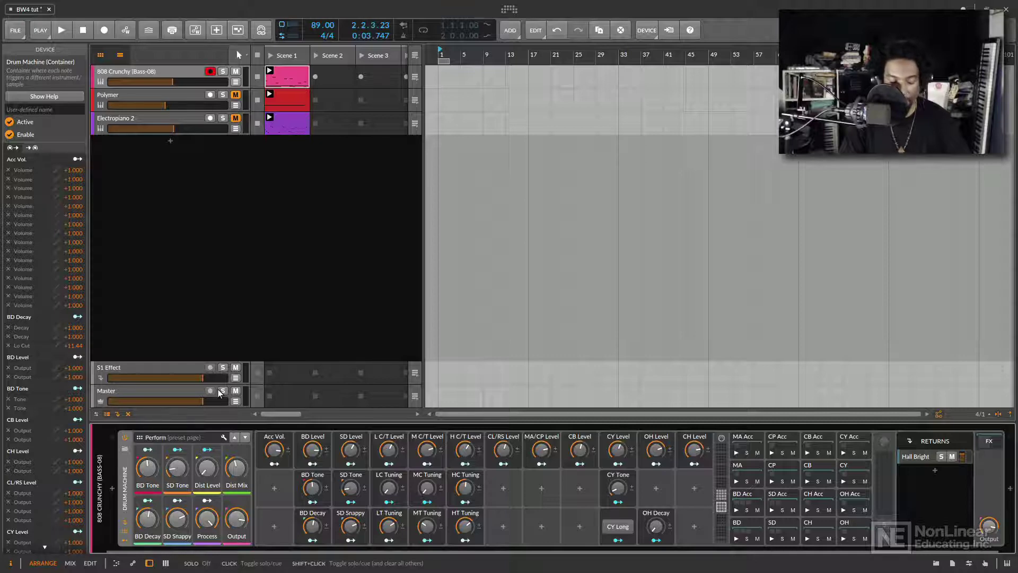
key(e)
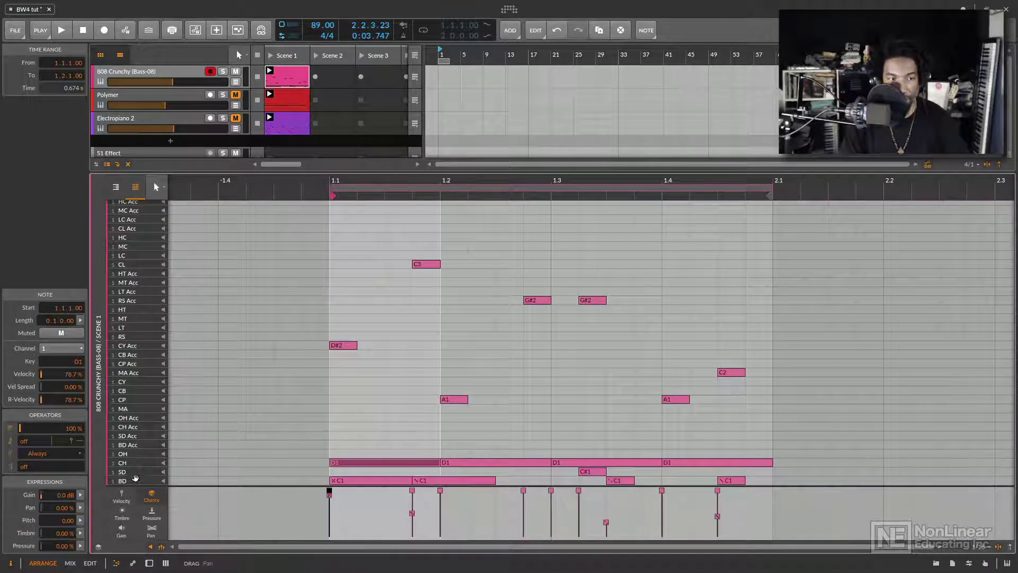
Step: Mute all bass drum (BD) notes in the clip and play the pattern to check
click(136, 480)
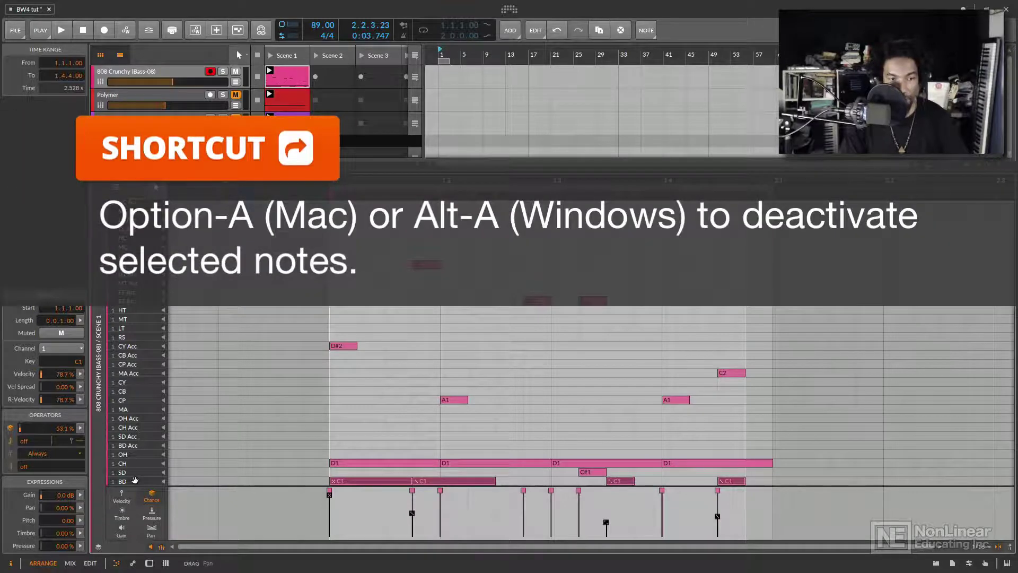
key(alt+a)
key(space)
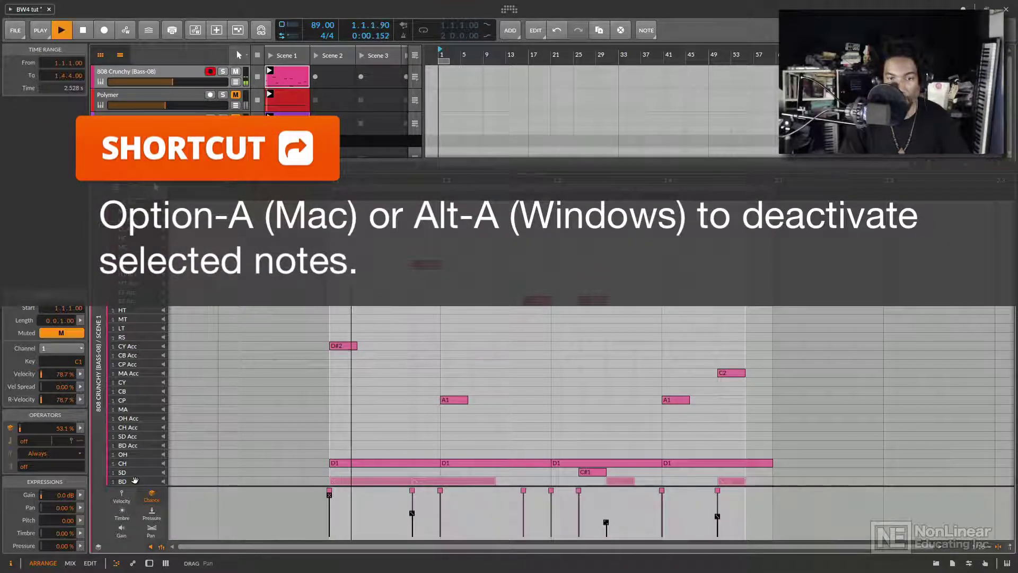
key(space)
Step: Mute the D#2 note in the CY Acc row and play the pattern again
click(131, 345)
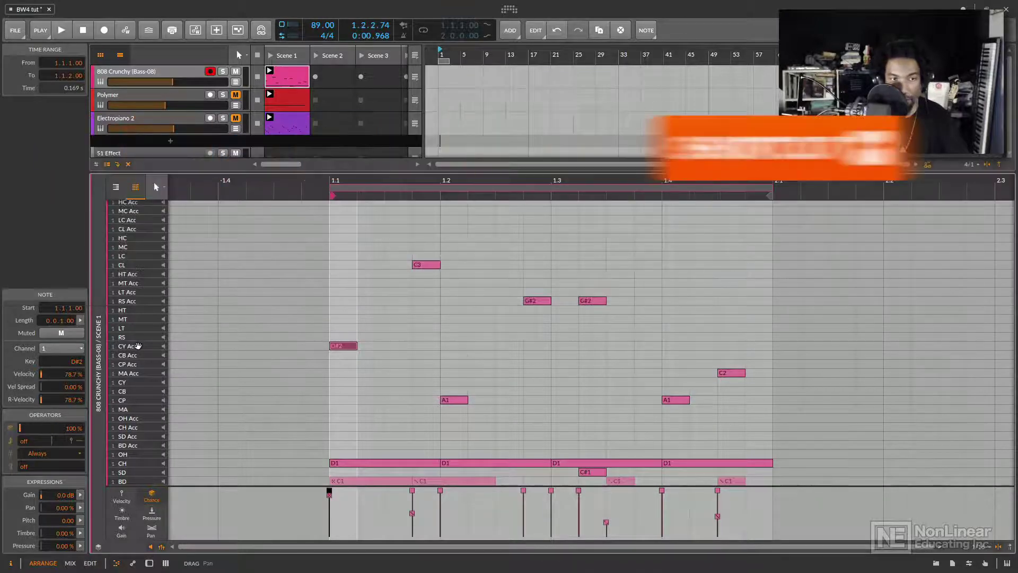
key(alt+a)
key(space)
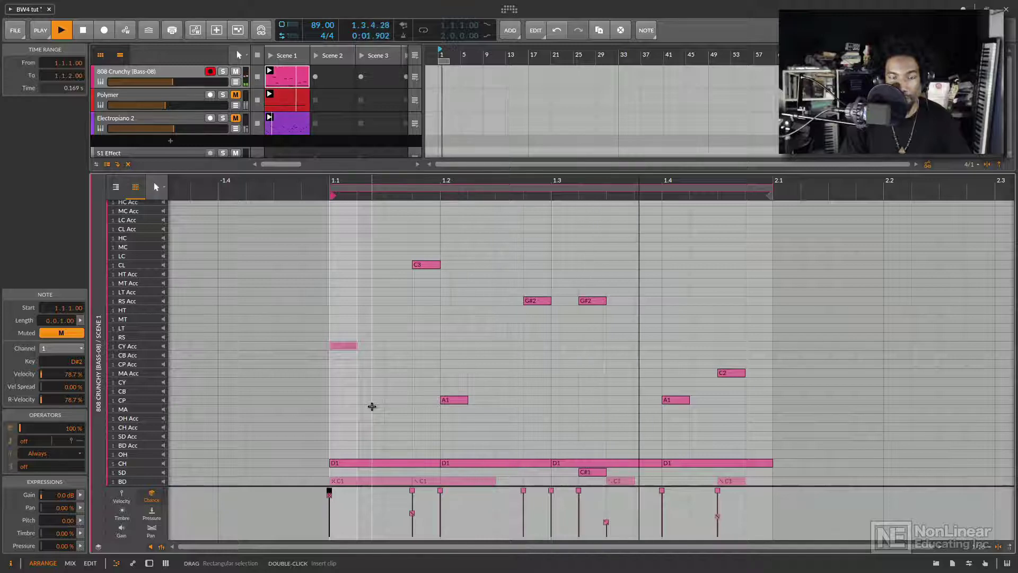
key(space)
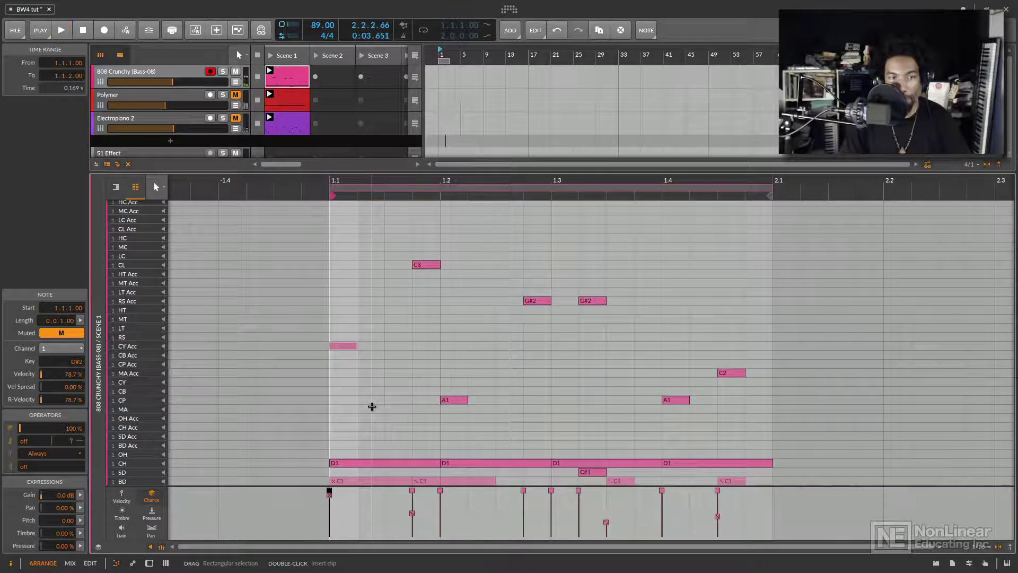
Step: Give the first closed hi-hat D1 note 4 repeats and audition the result
click(355, 460)
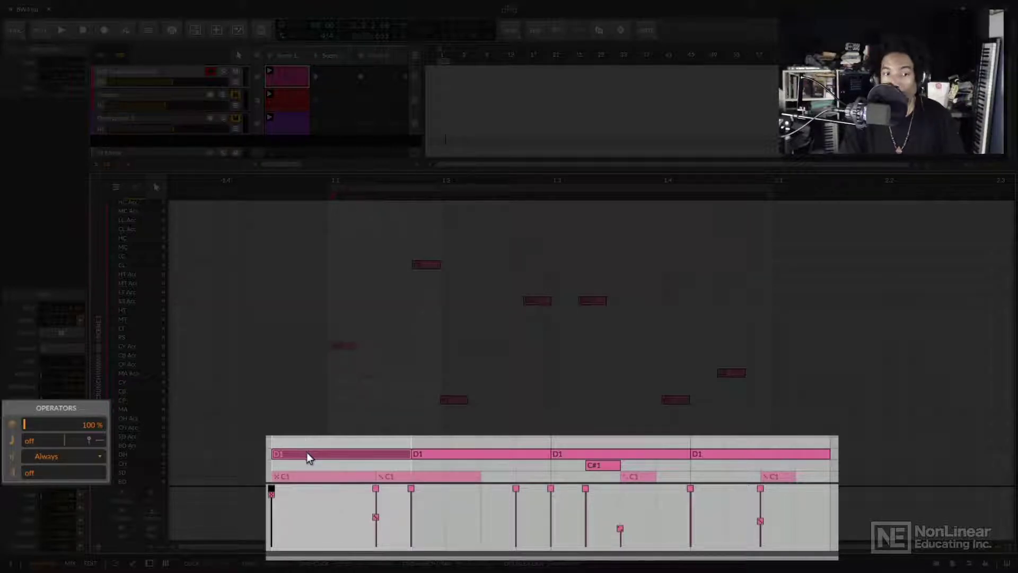
click(296, 456)
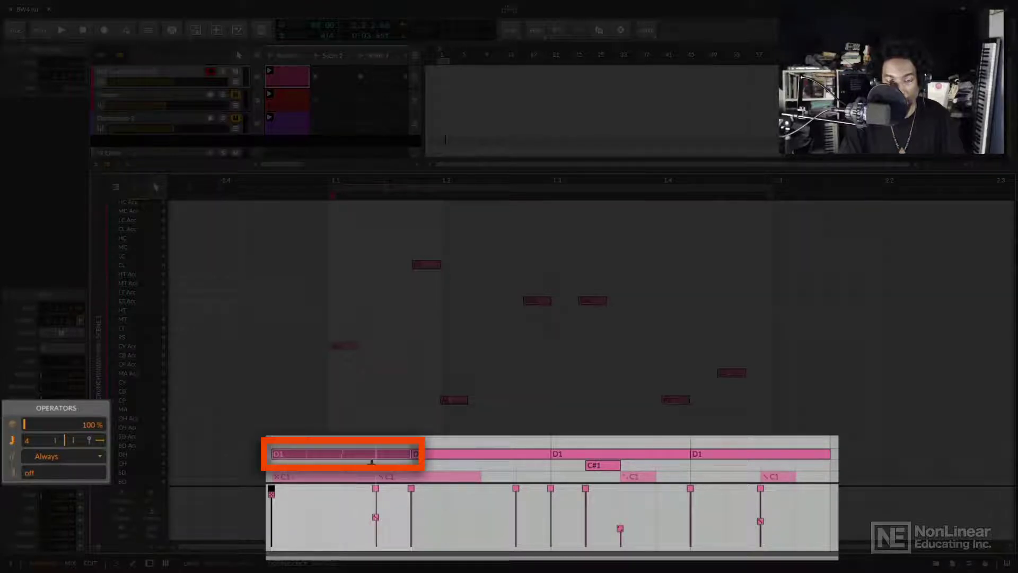
key(space)
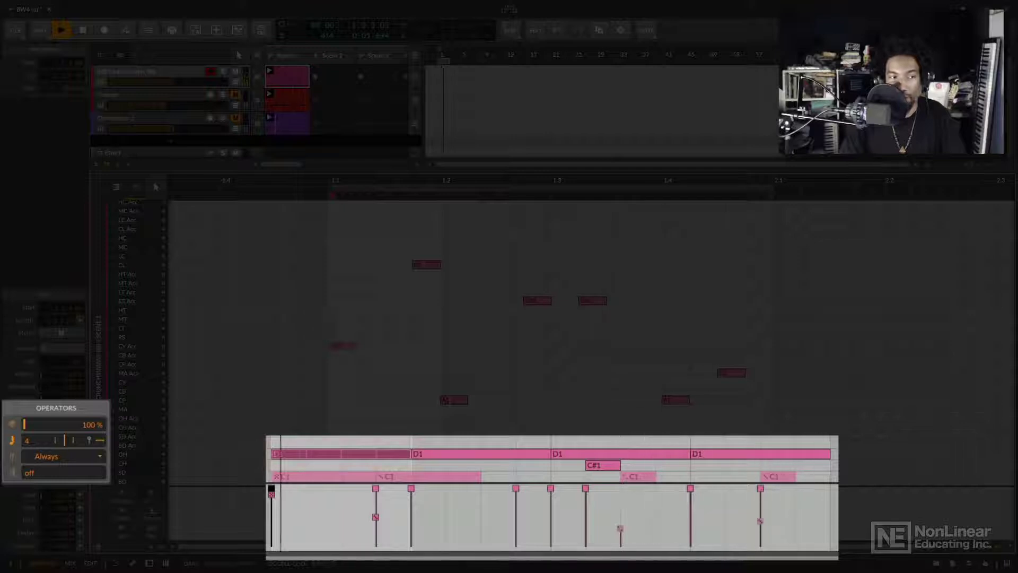
key(space)
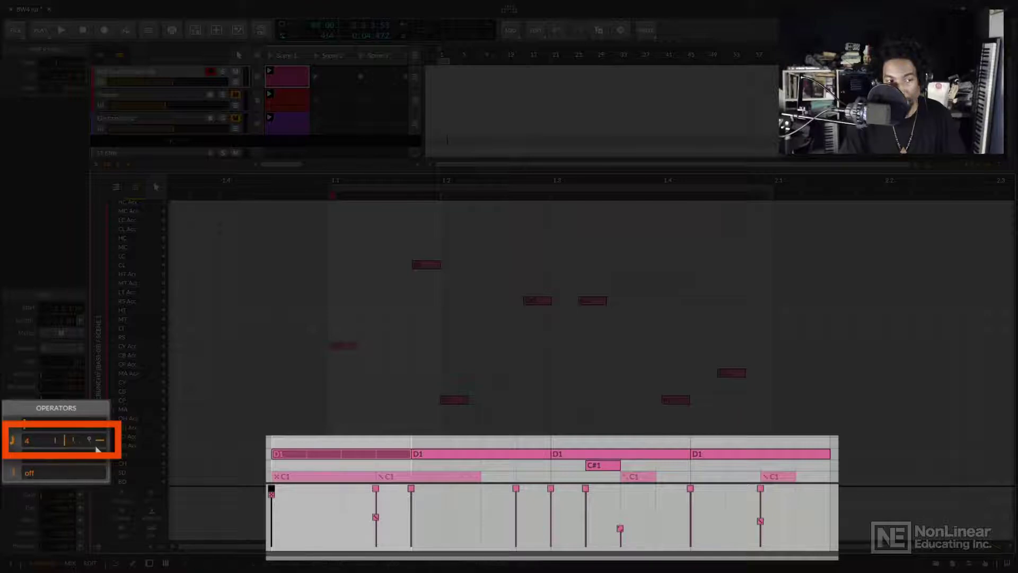
Step: During playback, set the first hi-hat note's repeats to 8 and skew their timing curve so the hits speed up
drag(97, 441, 63, 440)
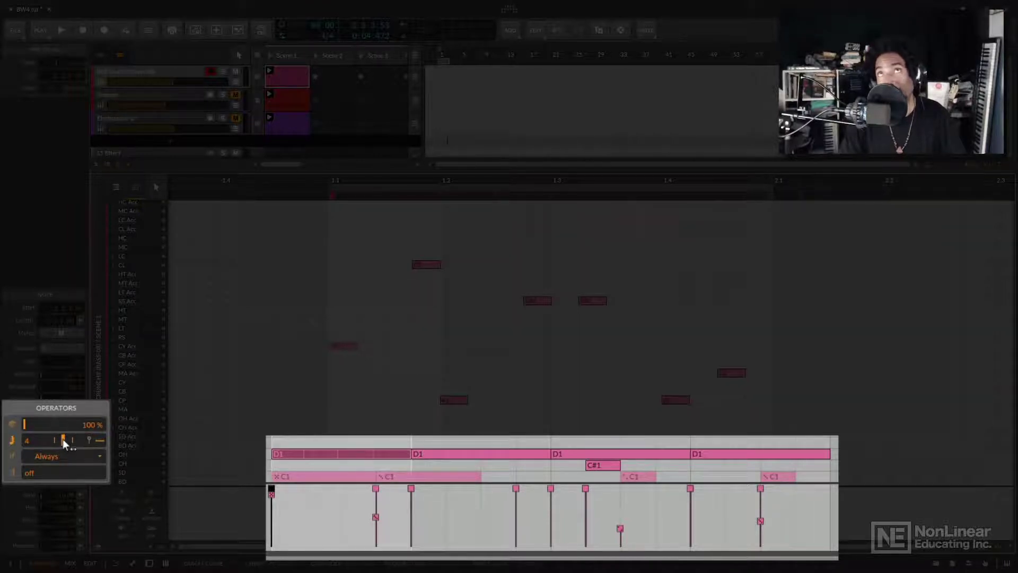
key(space)
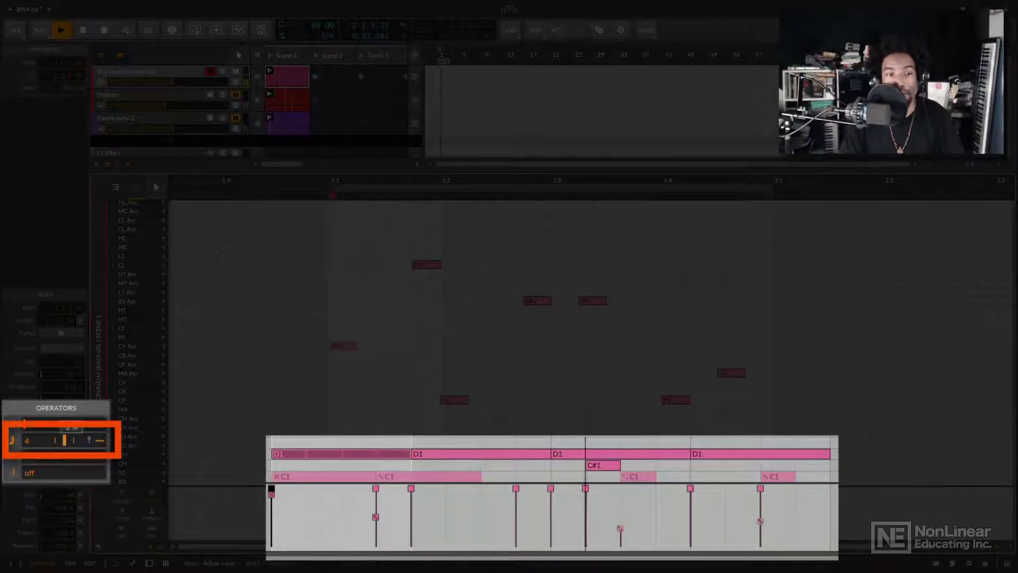
mouse_move(62, 438)
mouse_down()
mouse_move(77, 441)
mouse_move(22, 446)
mouse_move(71, 440)
mouse_up()
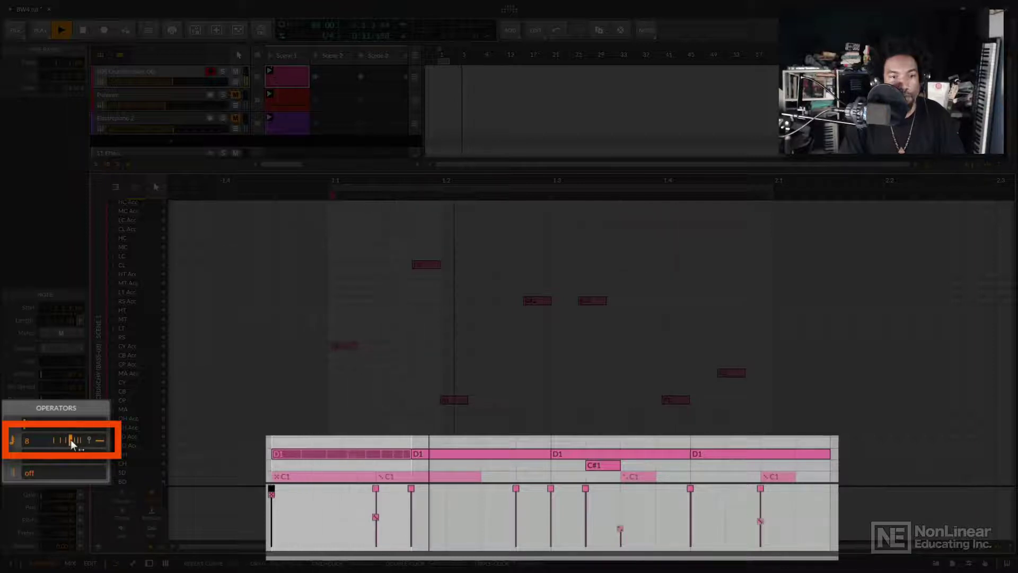
Step: Set the second hi-hat D1 note to 3 repeats and adjust the repeats of the third one
click(486, 456)
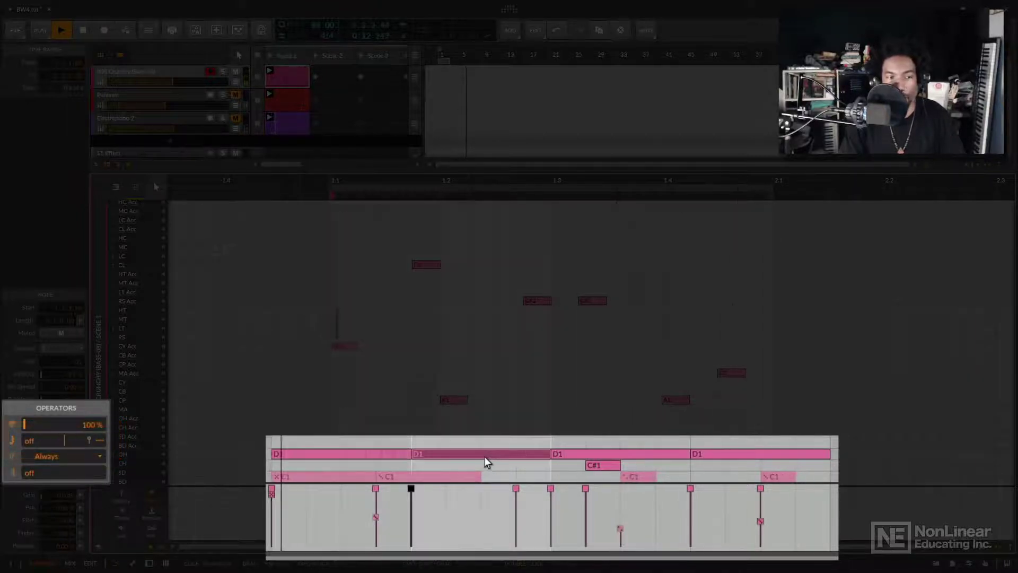
drag(62, 440, 62, 433)
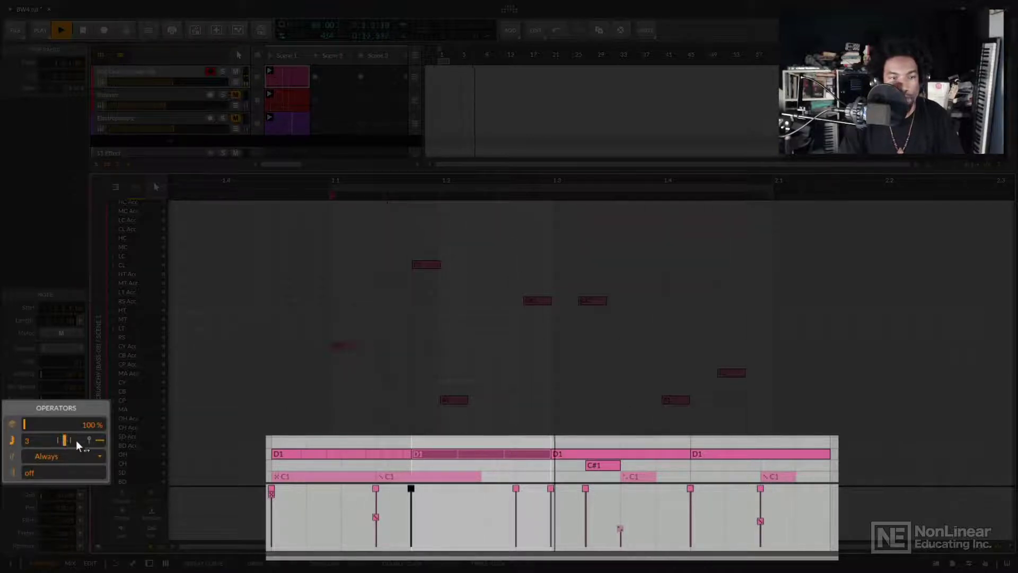
click(588, 454)
drag(53, 443, 53, 436)
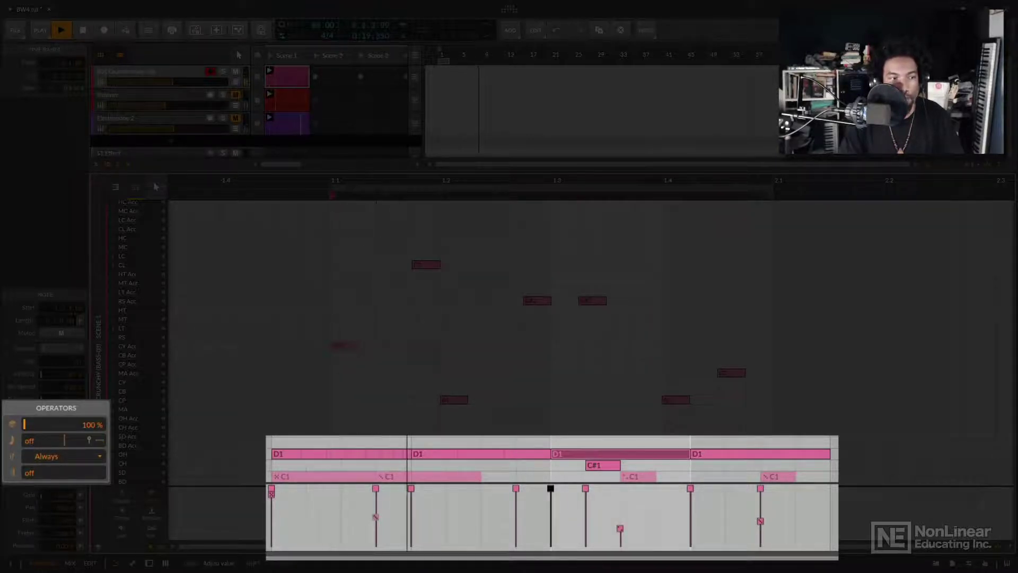
Step: Set the fourth hi-hat D1 note at 1.4 to 5 repeats and shape its repeat curve
click(723, 457)
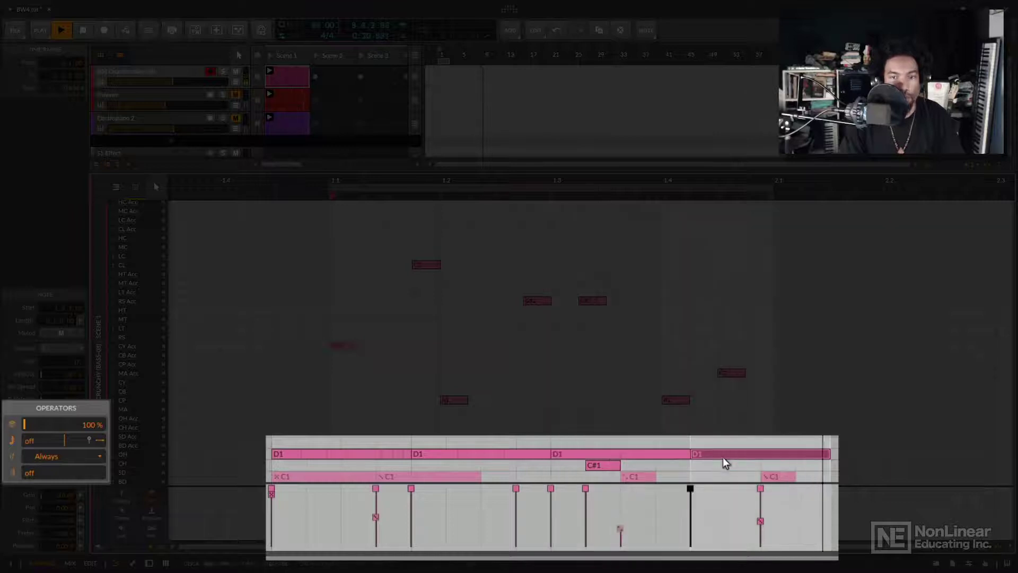
drag(29, 441, 29, 430)
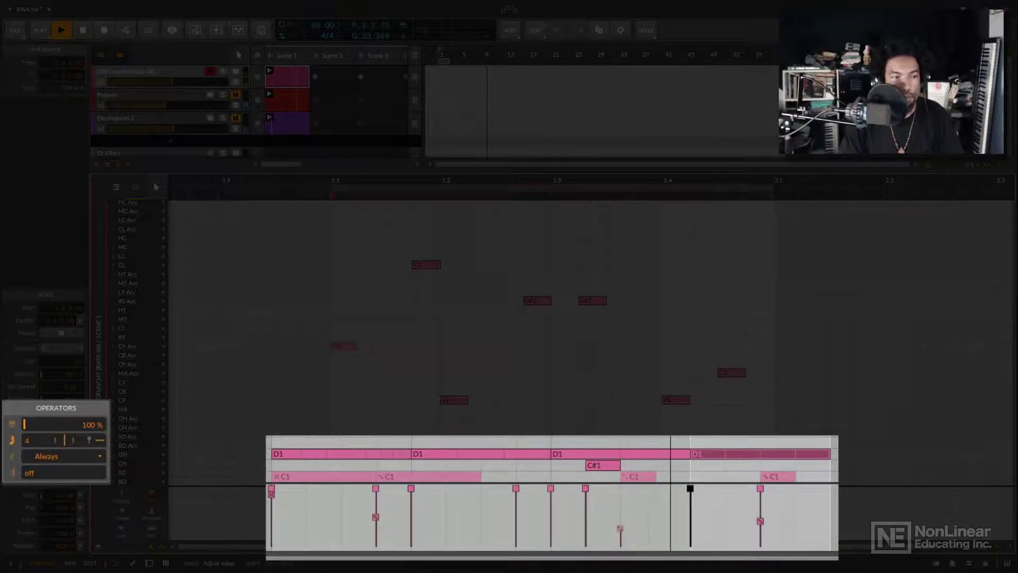
drag(65, 440, 68, 440)
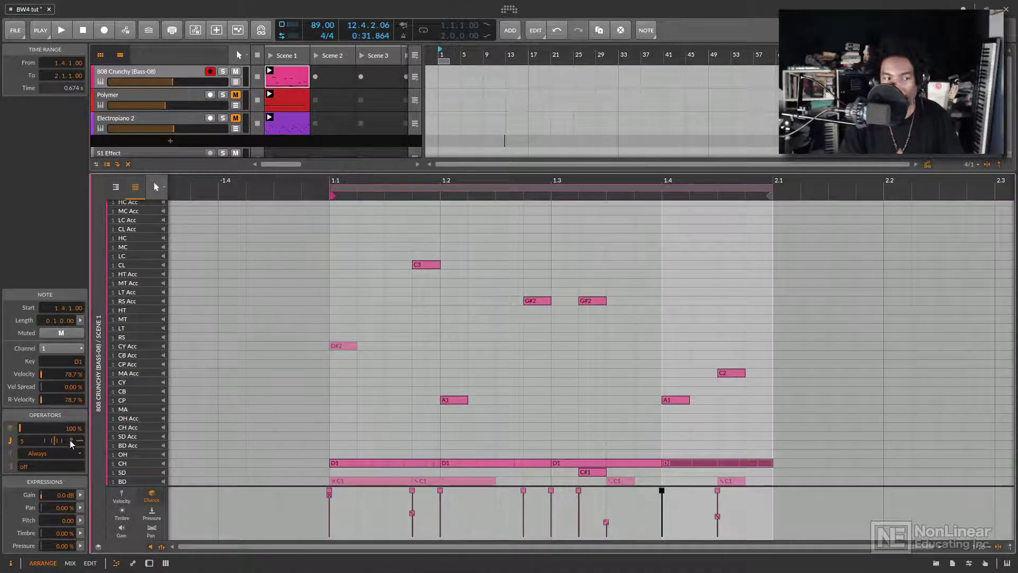
drag(71, 429, 72, 428)
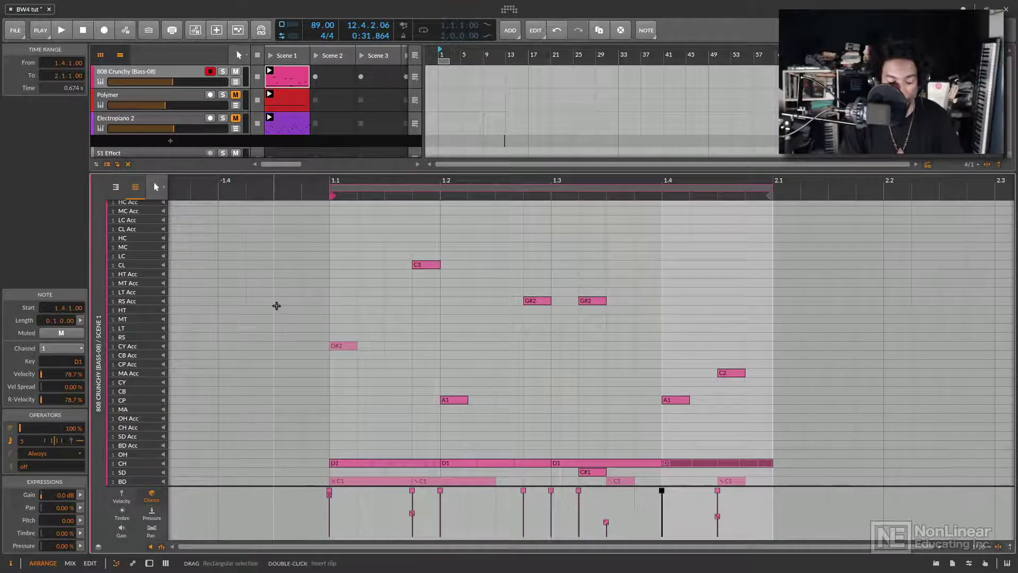
Step: Add an Expressions modulator to an empty modulator slot of the Drum Machine
key(d)
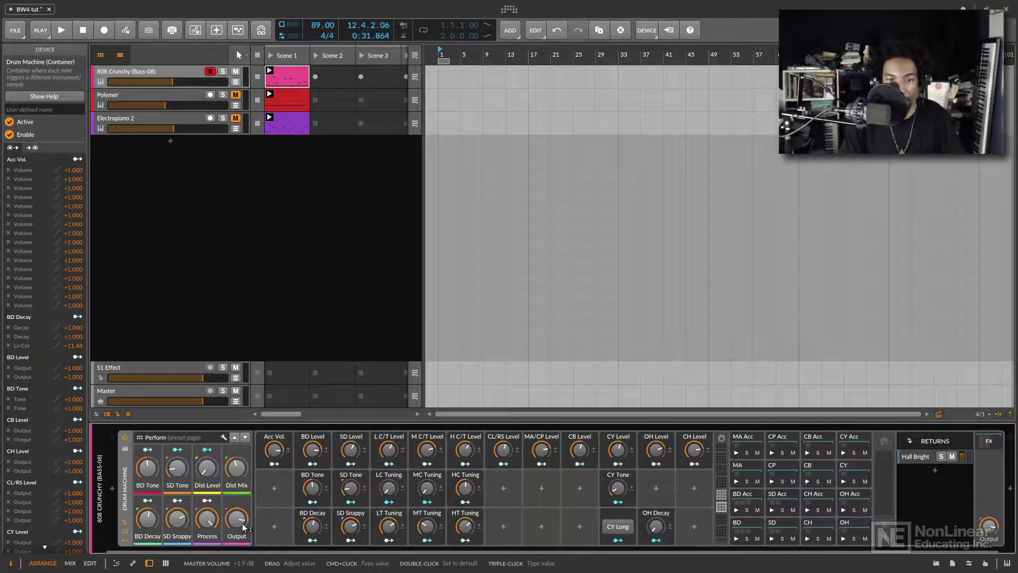
click(276, 525)
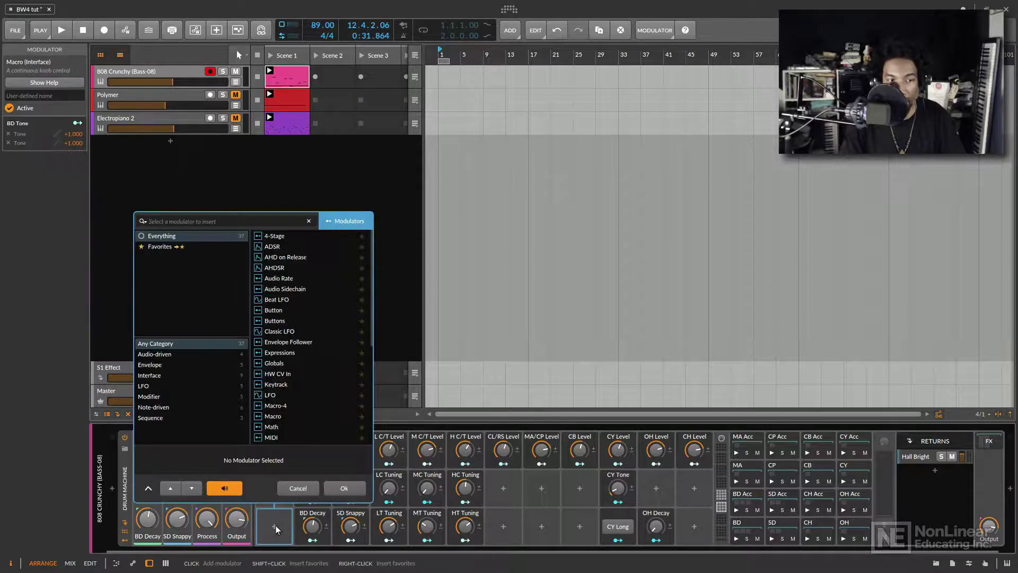
click(290, 353)
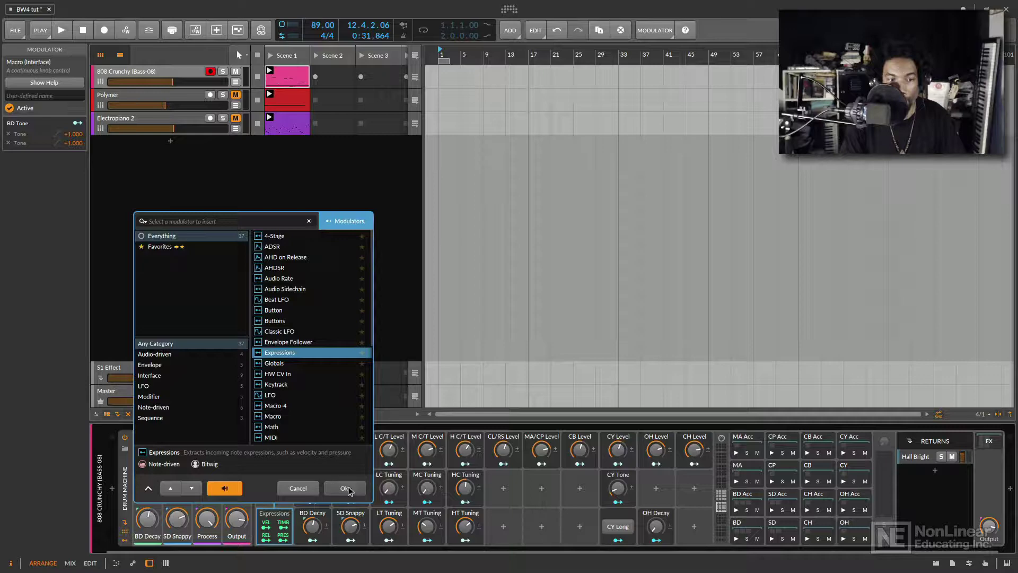
click(346, 488)
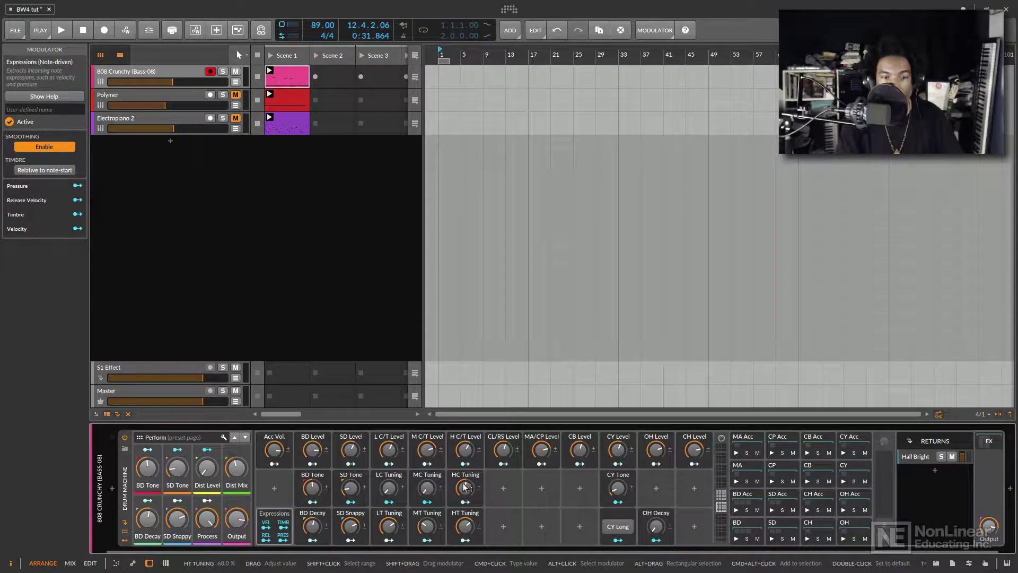
Step: Try lowering the closed hi-hat's CH Level to about 60% while the pattern plays
key(space)
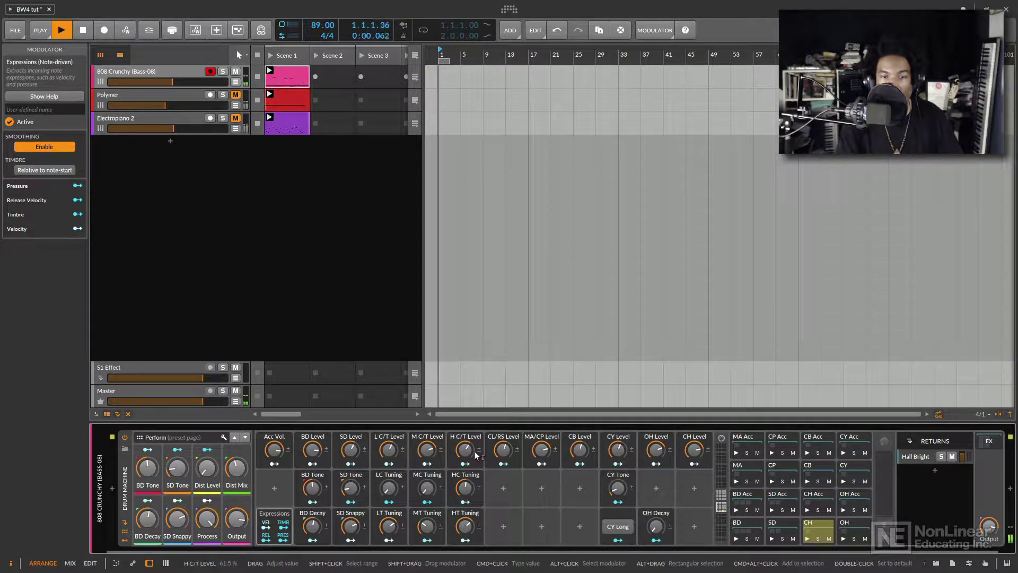
click(456, 489)
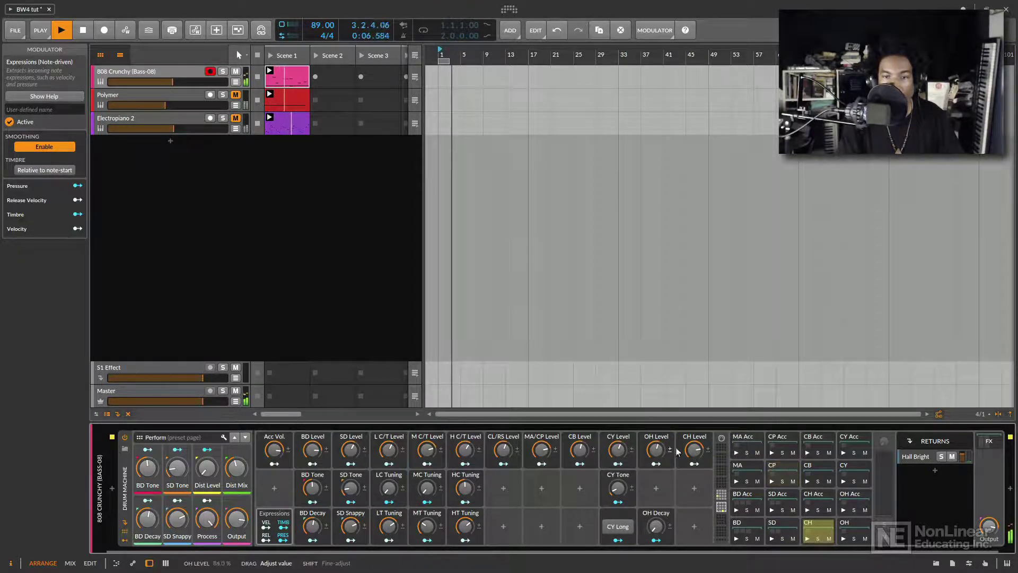
click(693, 450)
drag(693, 450, 693, 492)
key(space)
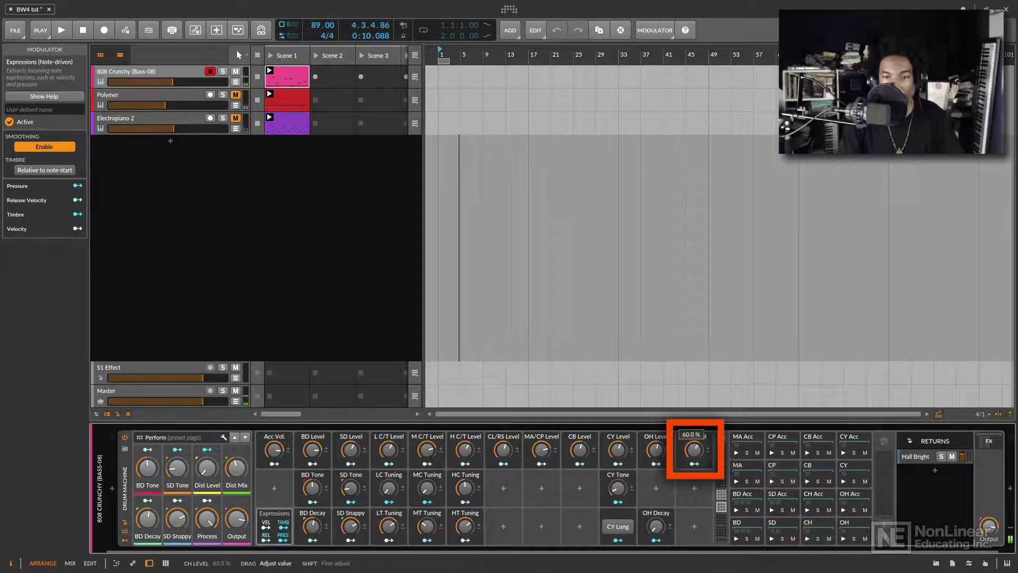
drag(694, 450, 694, 448)
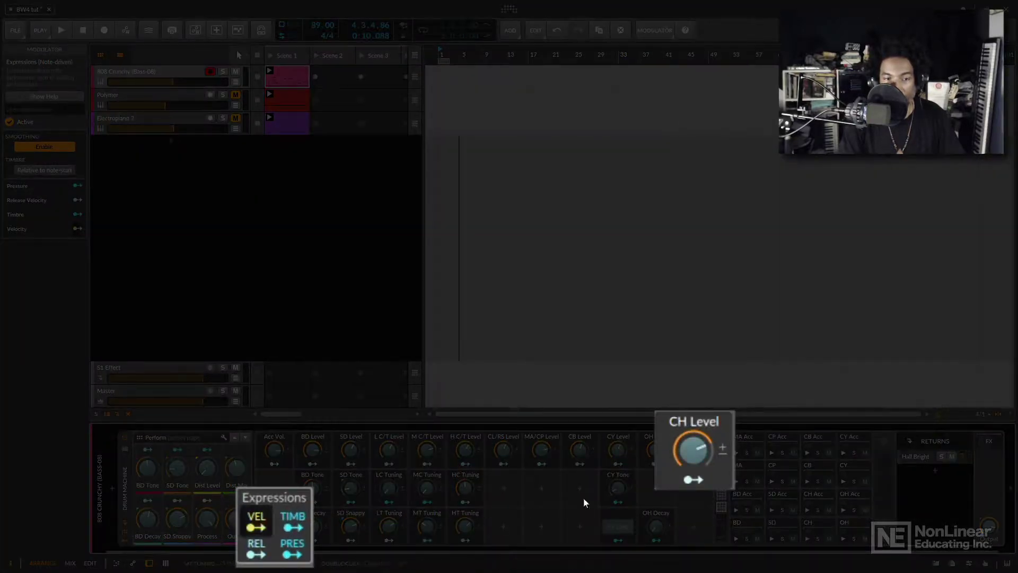
Step: Map the Expressions velocity output to the CH Level knob, set CH Level to about 59.5%, and play the pattern
drag(691, 453, 690, 430)
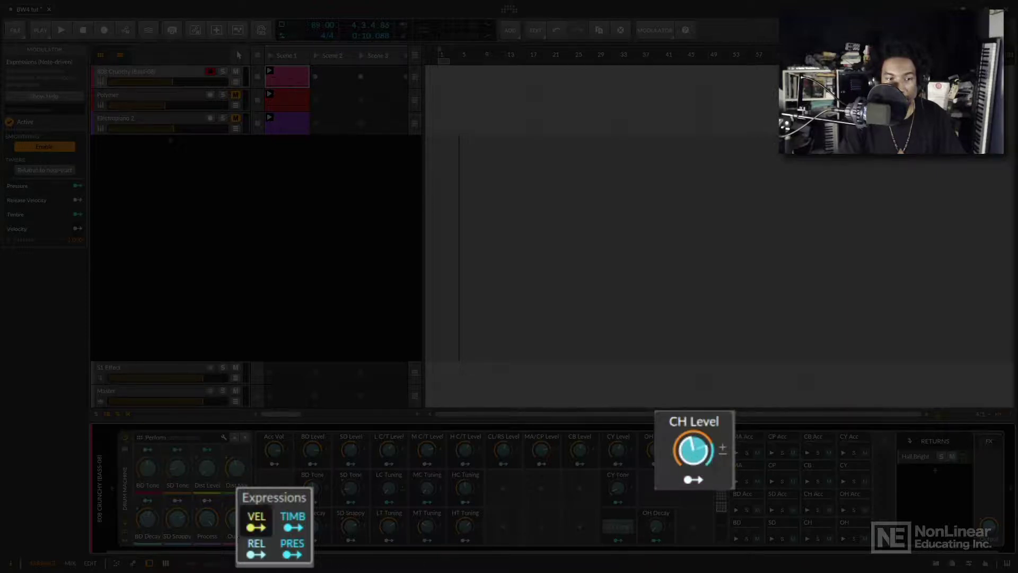
click(258, 528)
drag(691, 452, 691, 461)
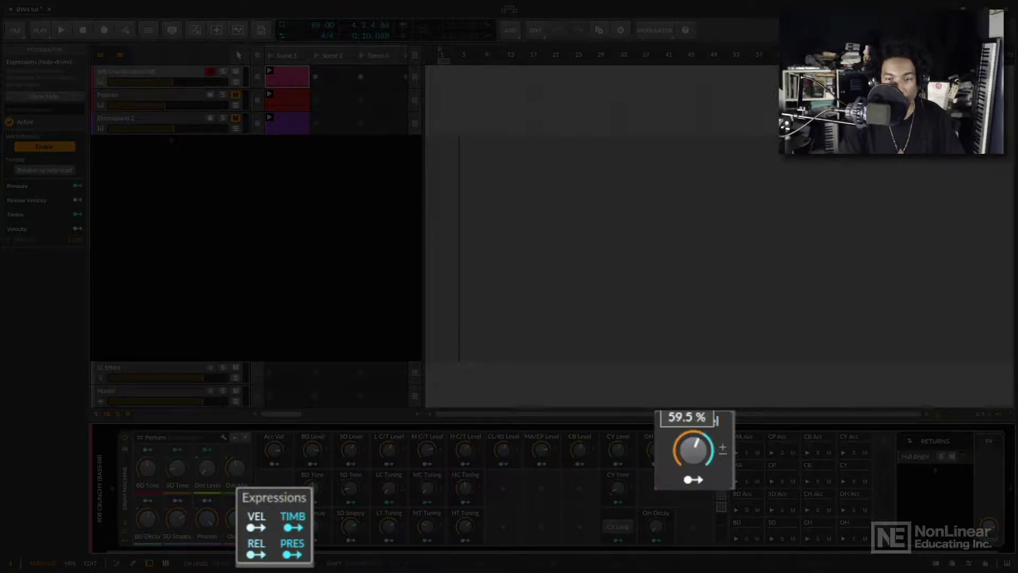
key(space)
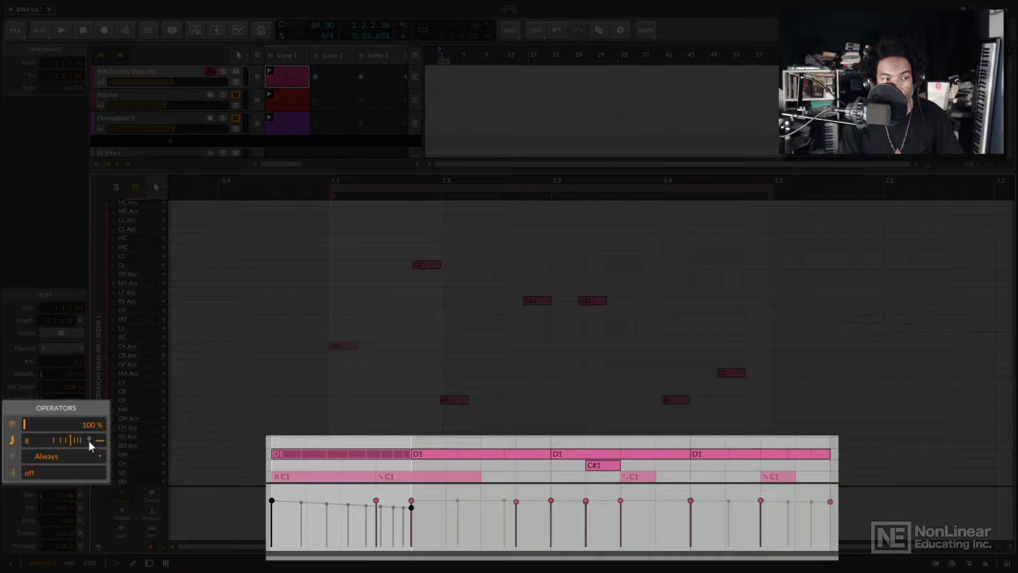
Step: Make the repeat velocities of the first hi-hat D1 note at 1.1 fall steeply towards its end, and play the pattern
drag(98, 438, 97, 450)
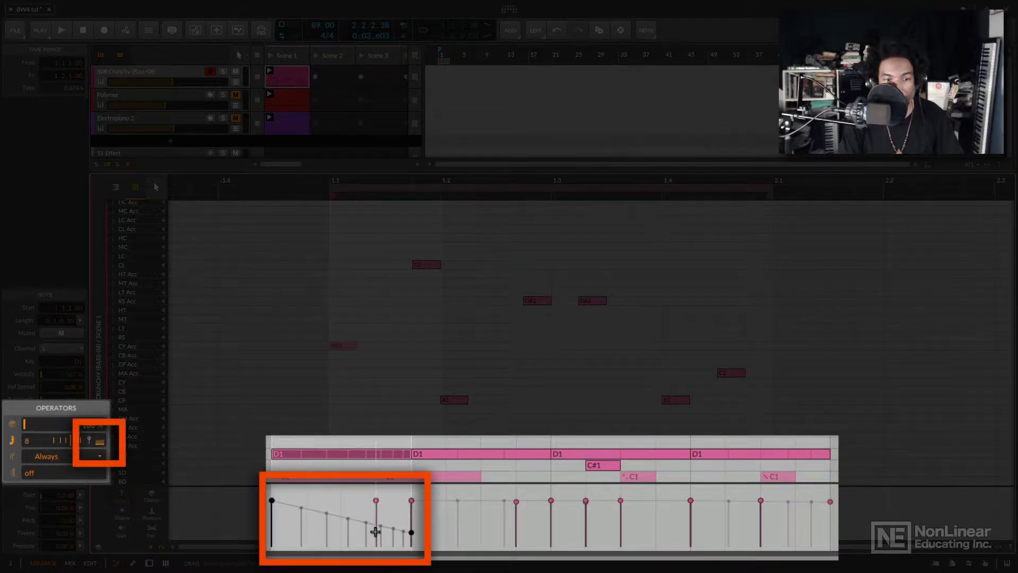
key(space)
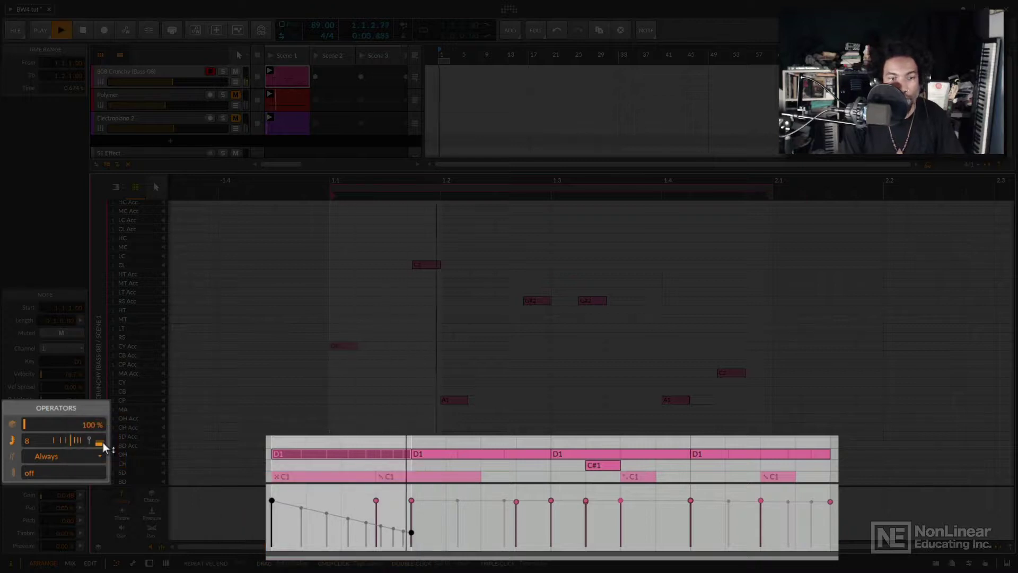
Step: Lower the starting velocity of the fourth hi-hat D1 note at 1.4 and make its repeat velocities rise towards the end
click(713, 459)
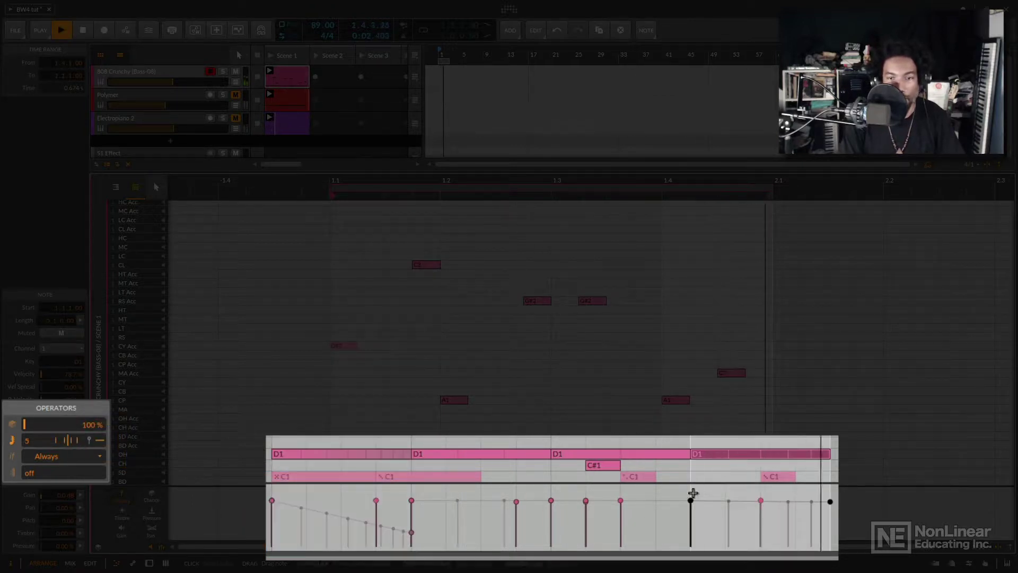
drag(691, 500, 691, 517)
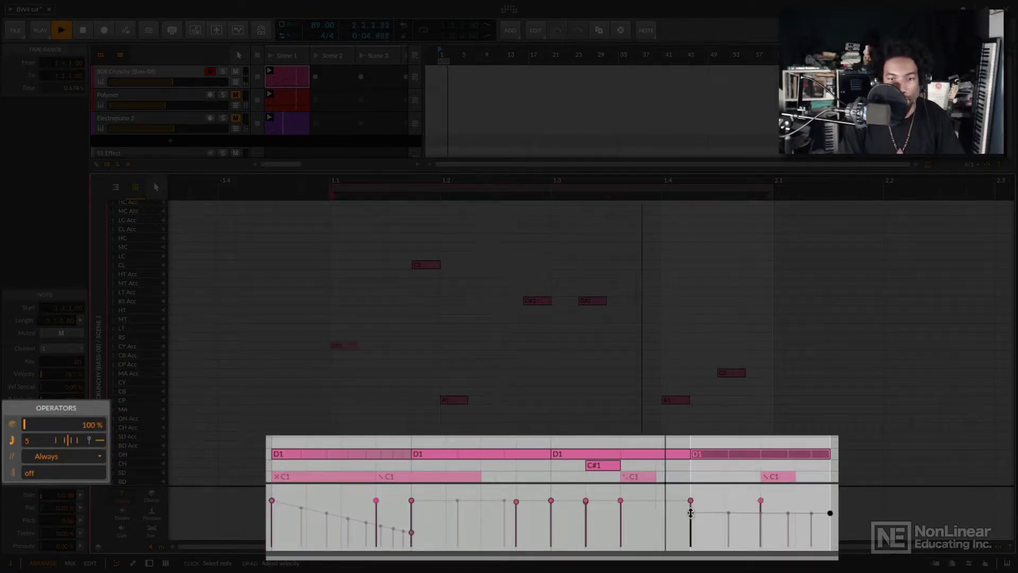
drag(98, 443, 102, 440)
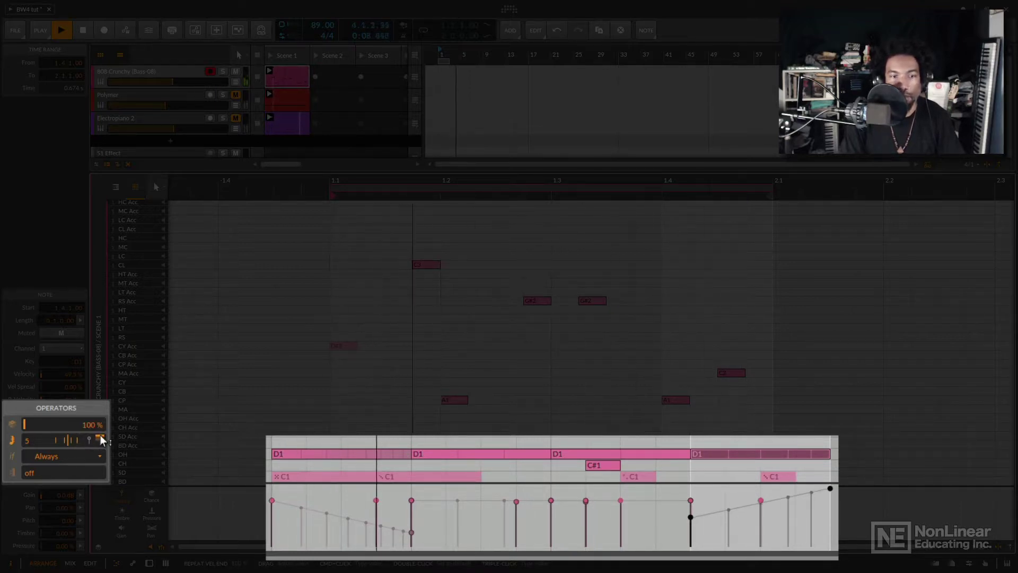
Step: Raise the starting velocity of the first hi-hat D1 note at 1.1 to 88.3% and stop playback
click(272, 500)
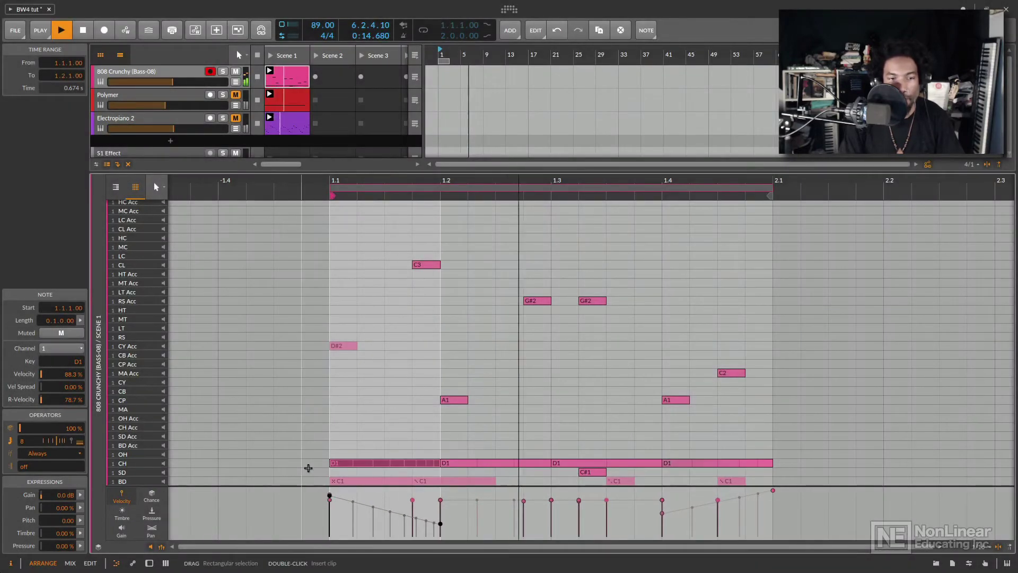
key(space)
click(327, 497)
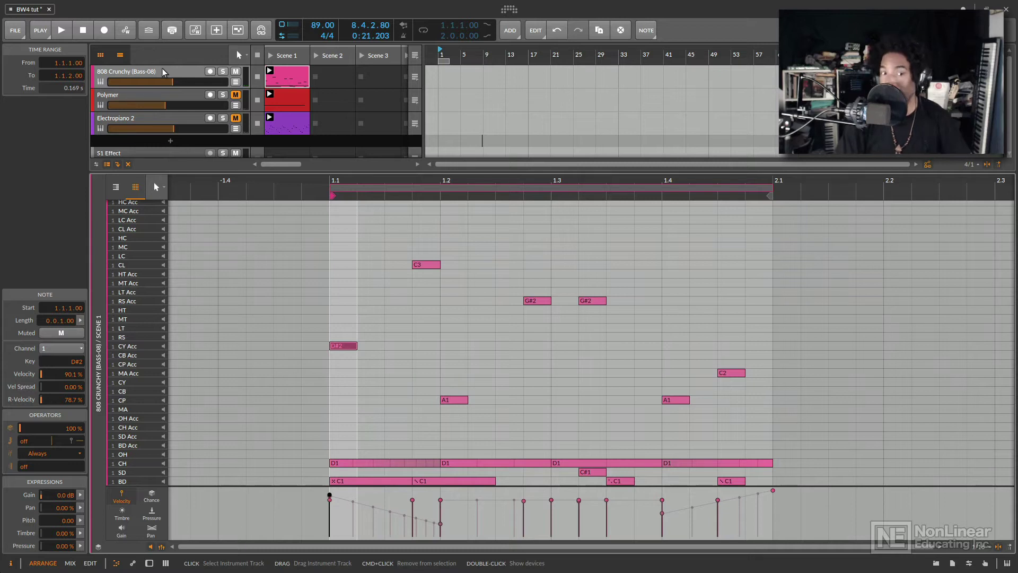